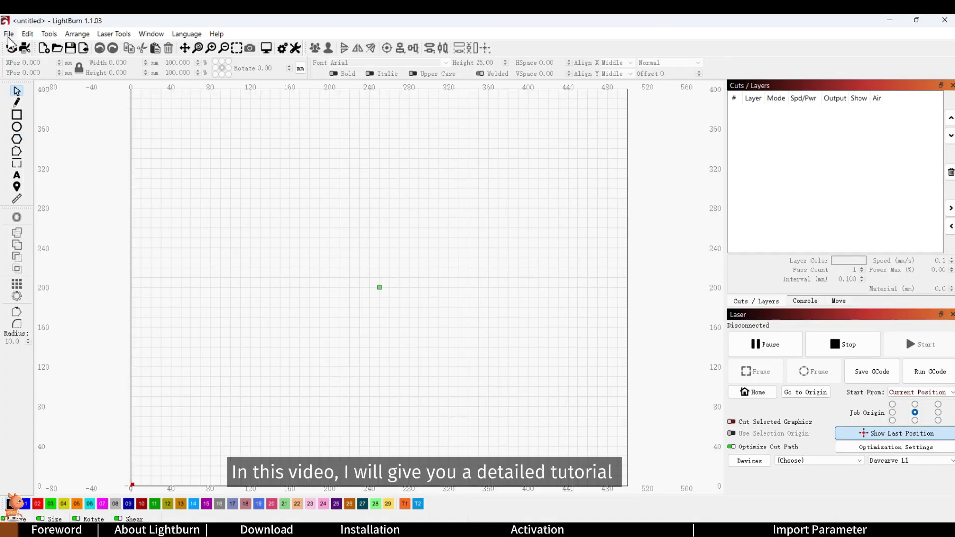
Step: Import LOGO.lbrn2 from the Desktop onto the canvas, then deselect the logo
scroll(303, 299, "down", 5)
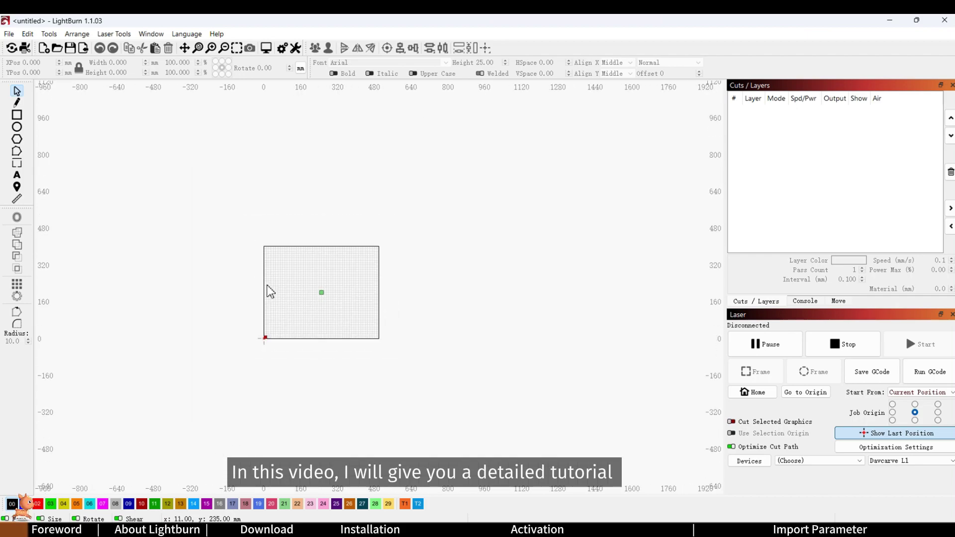
scroll(384, 315, "up", 3)
scroll(385, 314, "up", 4)
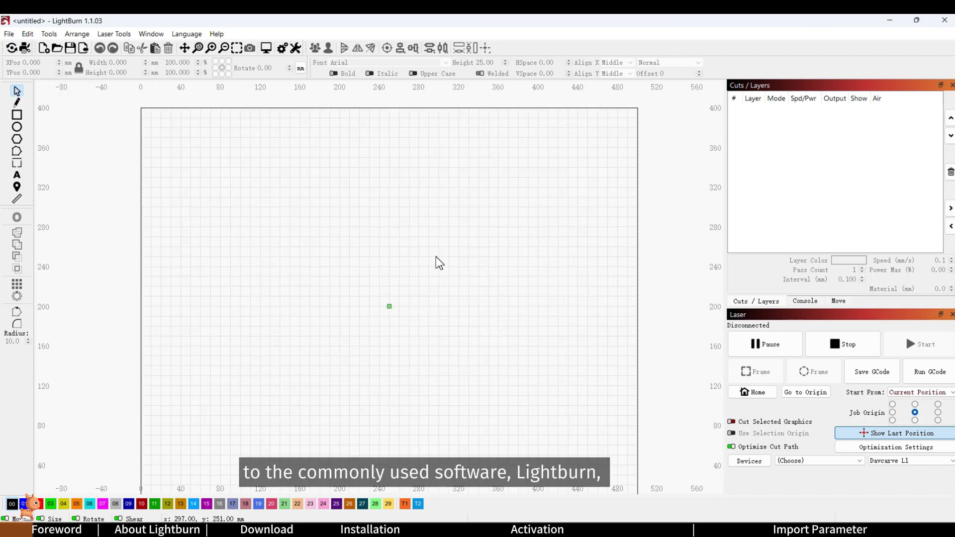
left_click(9, 34)
left_click(35, 88)
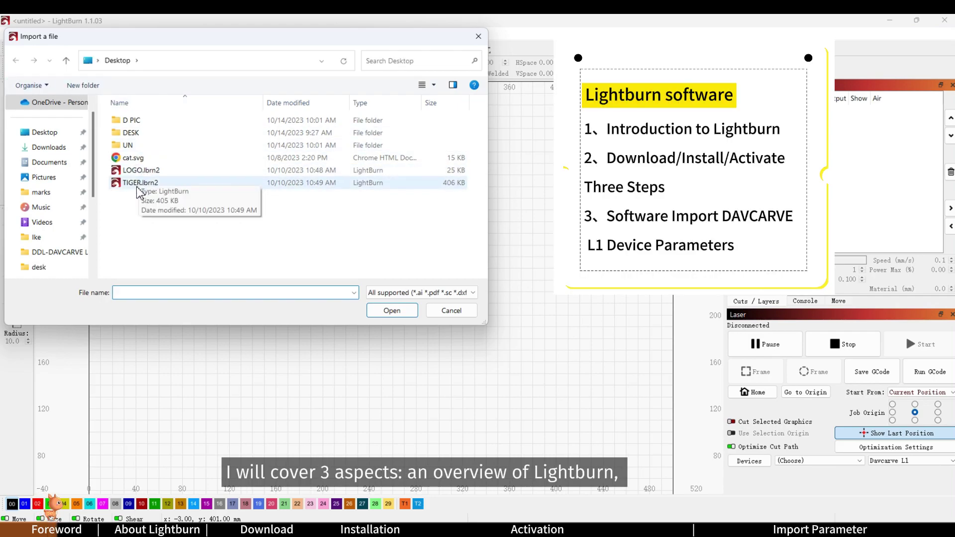
left_click(139, 171)
left_click(391, 311)
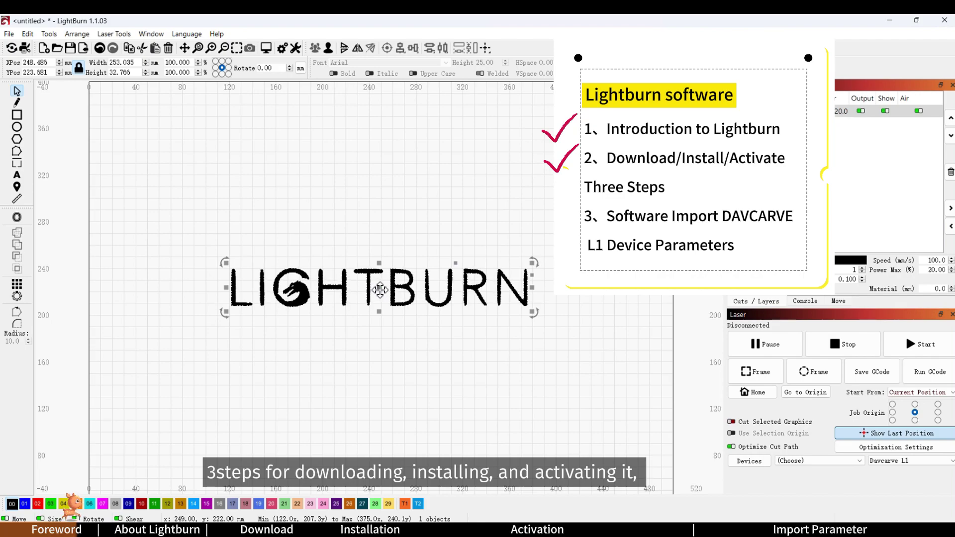
left_click(250, 226)
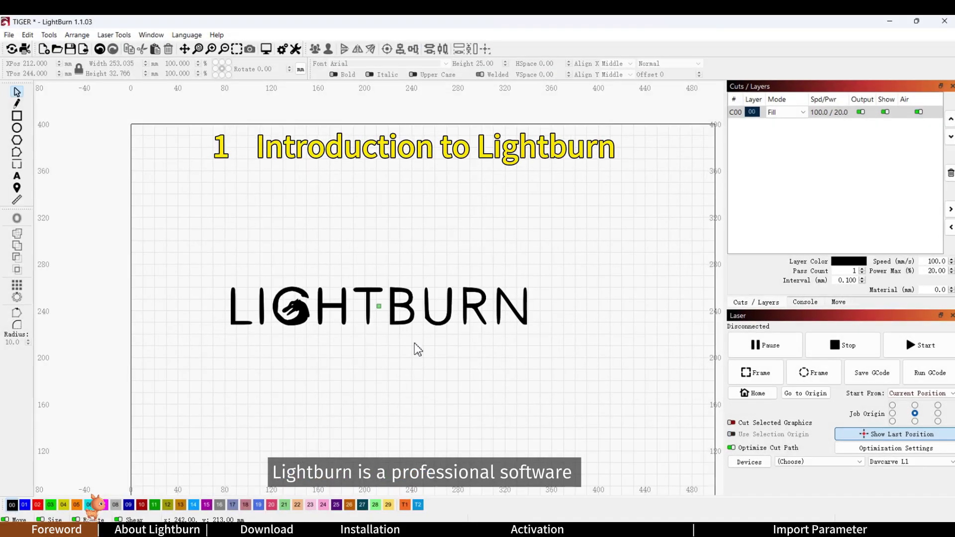
Step: Centre the LIGHTBURN logo, then show the Open dialog's file-type list of image and vector formats
scroll(414, 342, "down", 5)
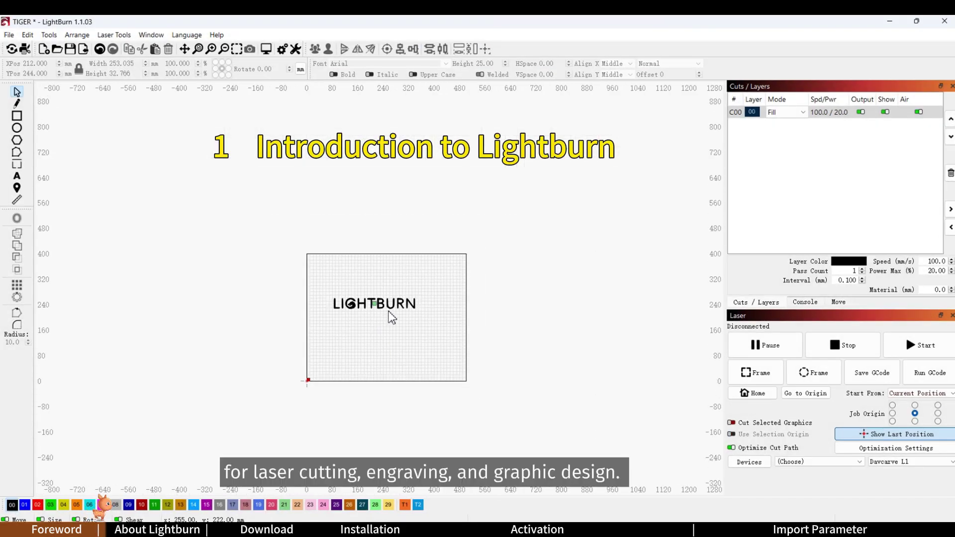
scroll(388, 323, "up", 6)
left_click_drag(298, 331, 290, 305)
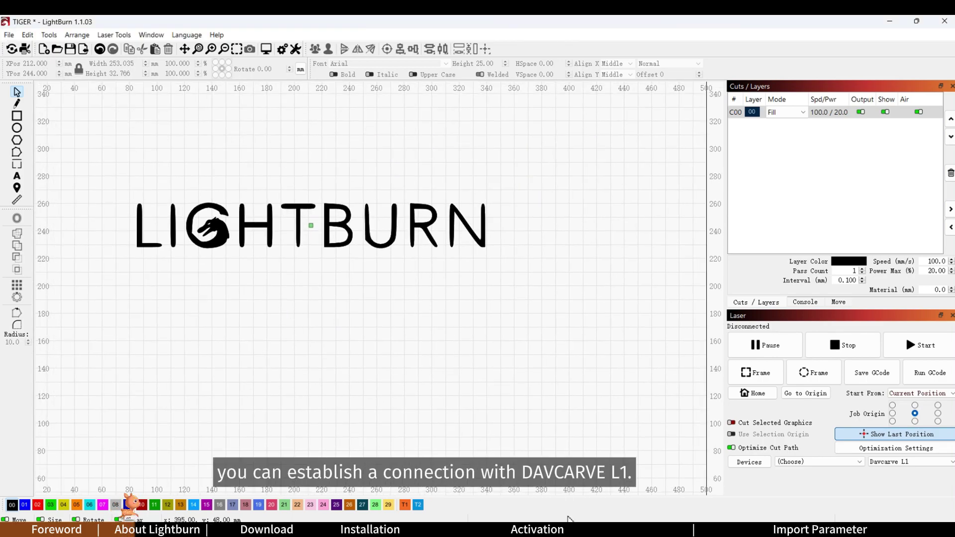
left_click(9, 34)
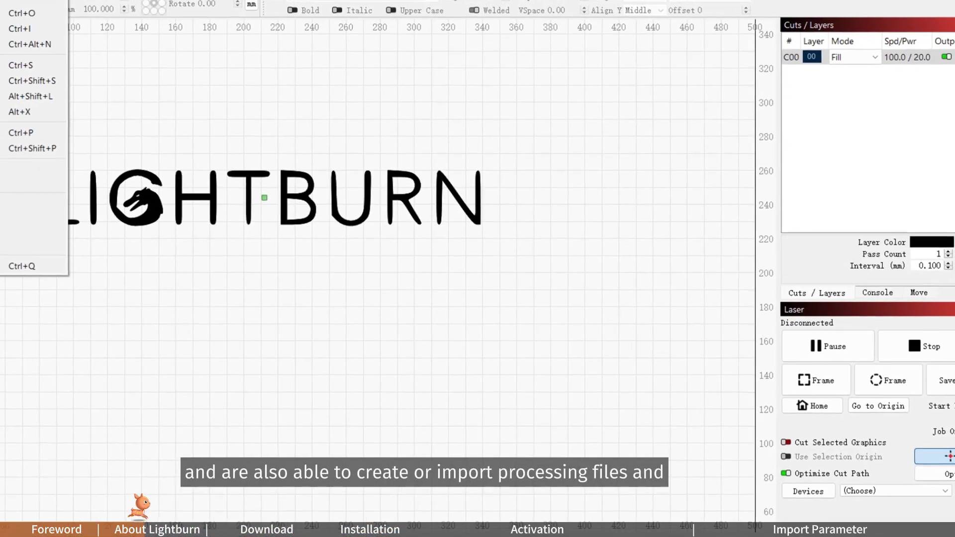
key("ctrl+o")
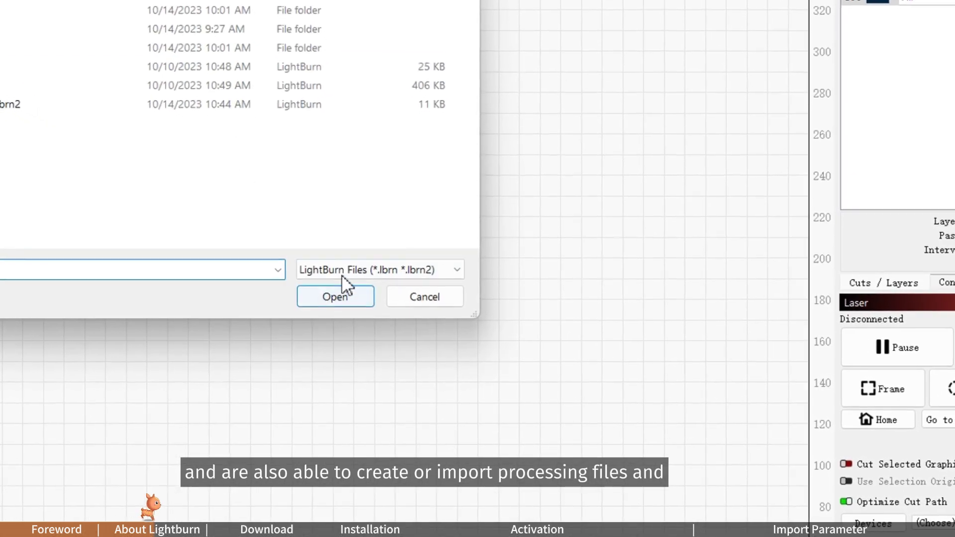
left_click(341, 273)
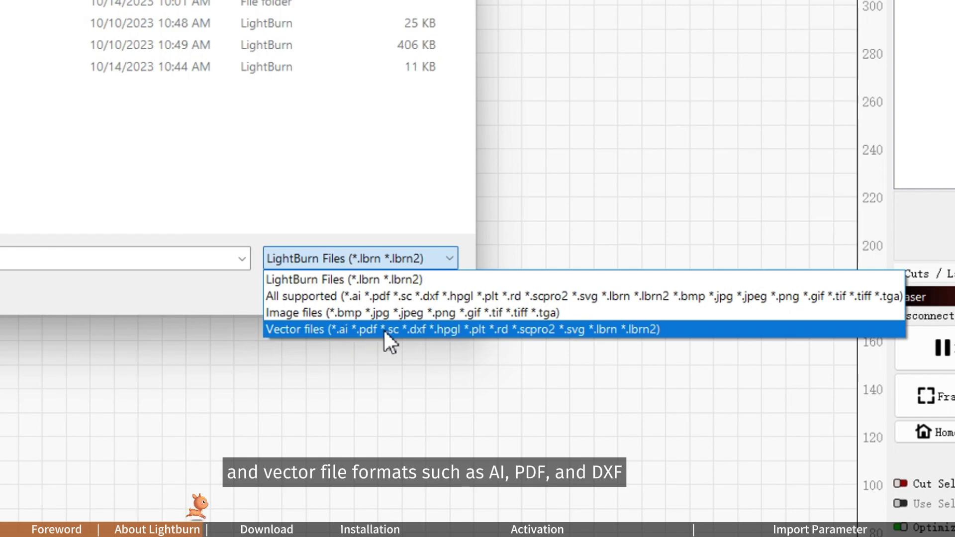
Step: Dismiss the file-type list and bookmarks panel, then go to the Download Trial page
left_click(418, 389)
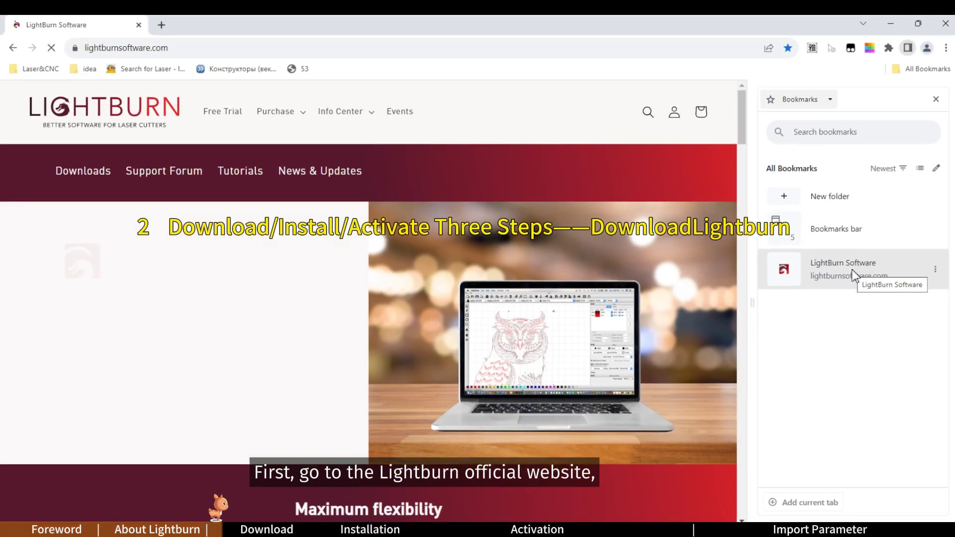
left_click(936, 99)
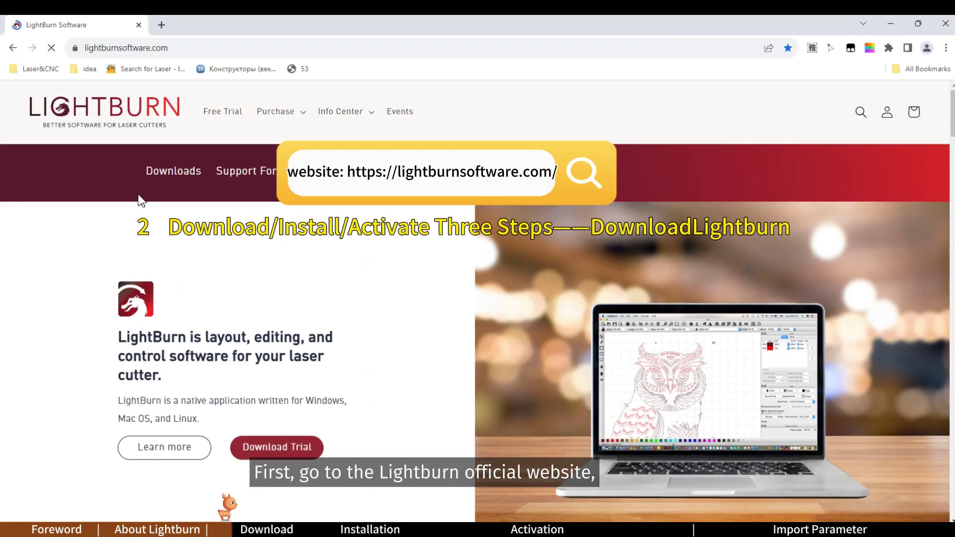
left_click(277, 447)
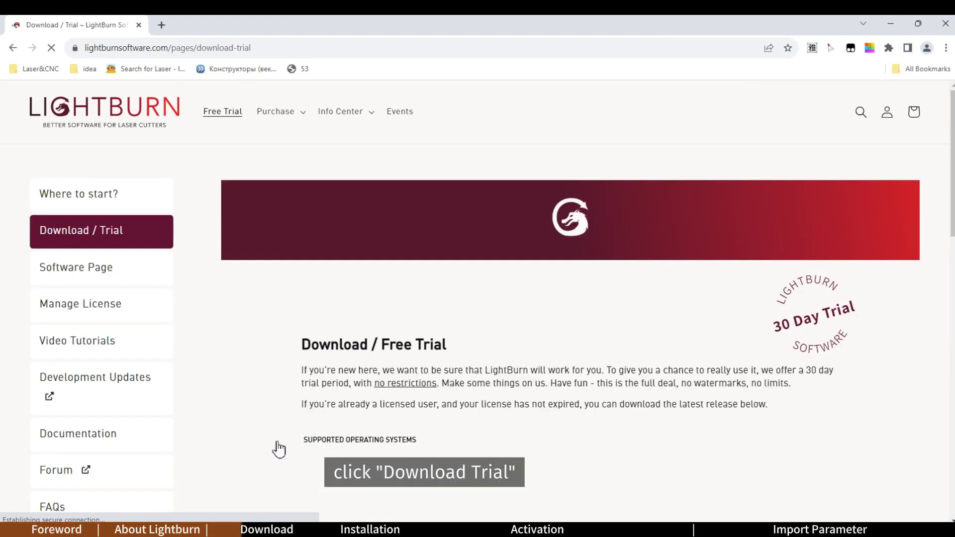
Step: Open Past Releases and scroll down to the LightBurn 1.4.03 assets list
scroll(424, 316, "down", 10)
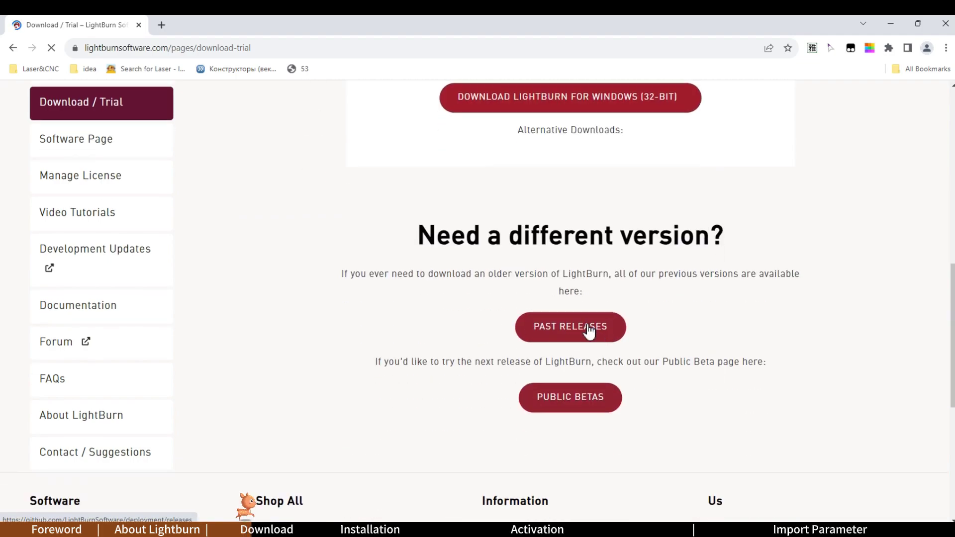
left_click(589, 330)
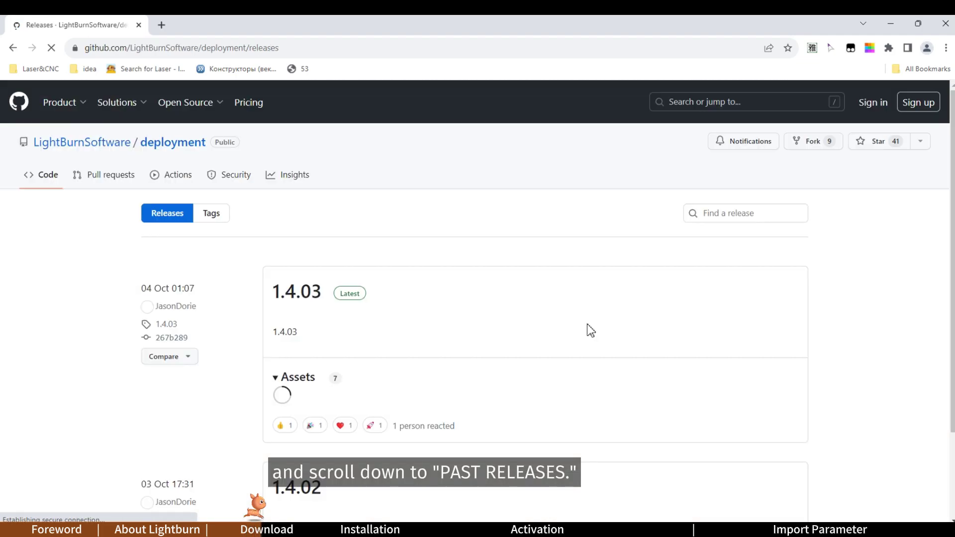
scroll(557, 194, "down", 5)
scroll(557, 194, "up", 3)
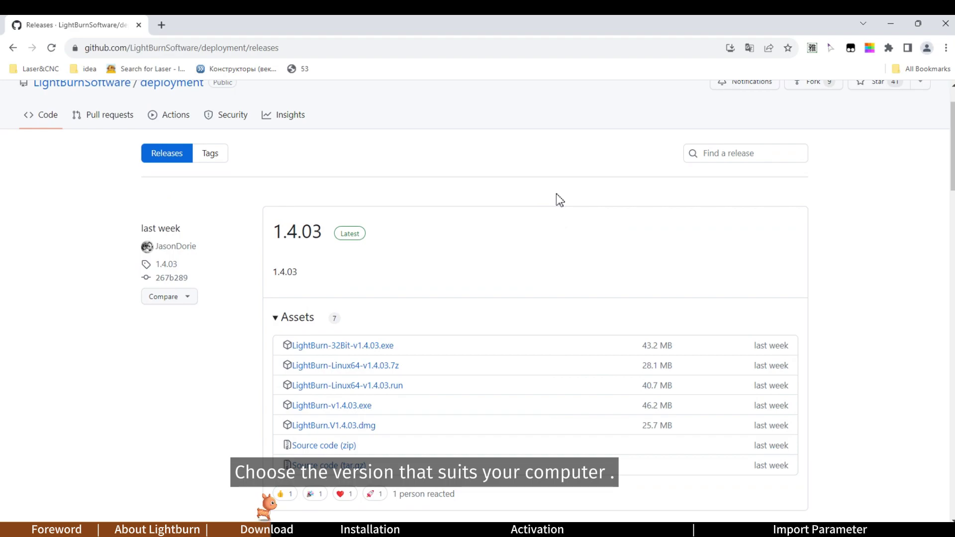
scroll(525, 199, "down", 3)
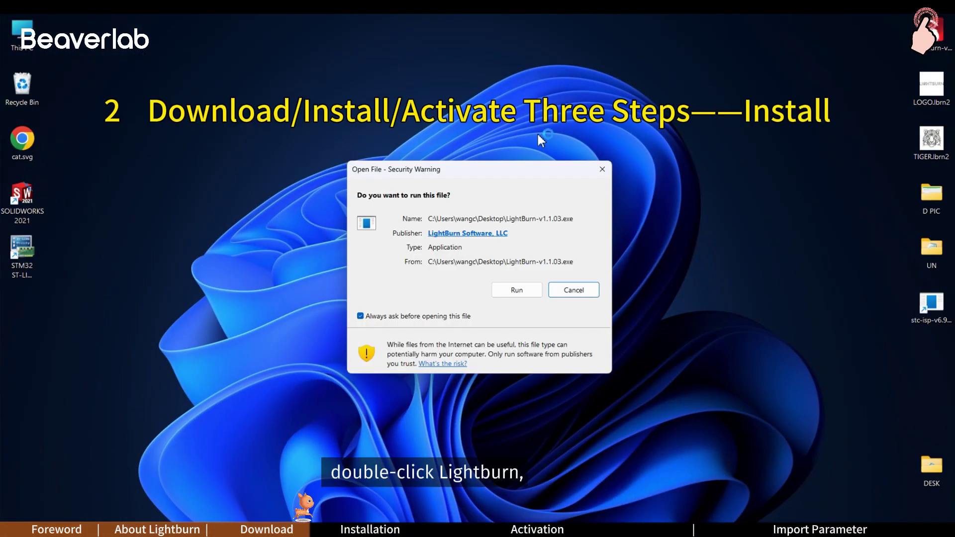
Step: Install LightBurn 1.1.03 with default folders and a desktop icon, then launch it
left_click(517, 289)
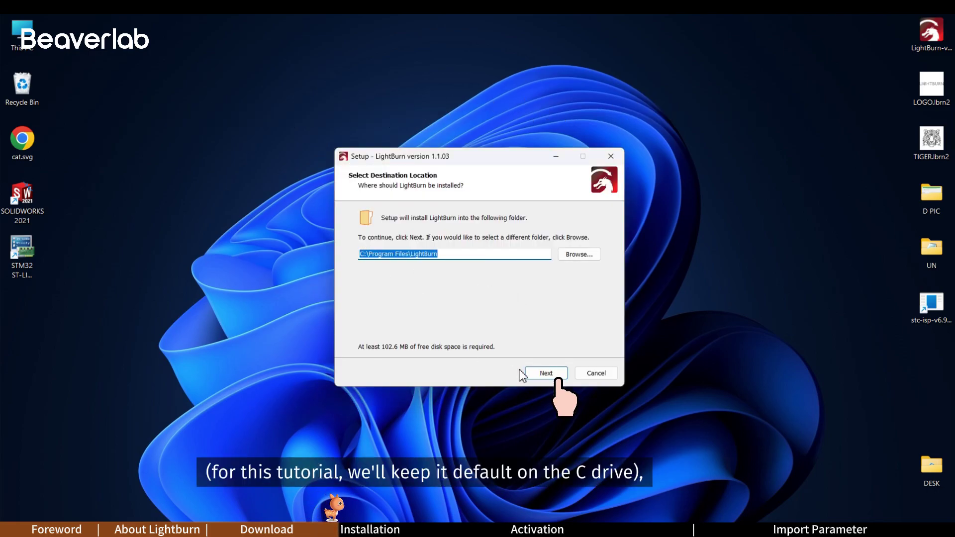
left_click(543, 373)
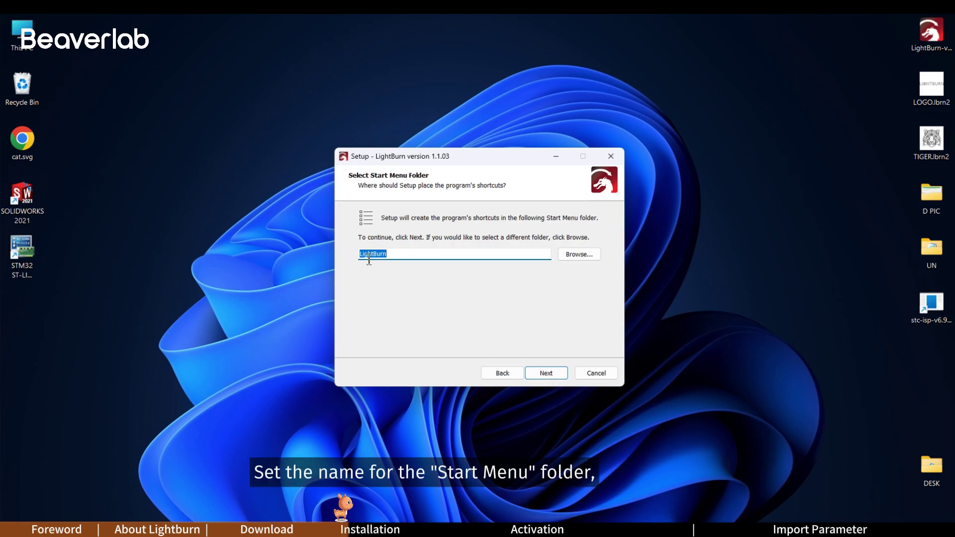
left_click(547, 375)
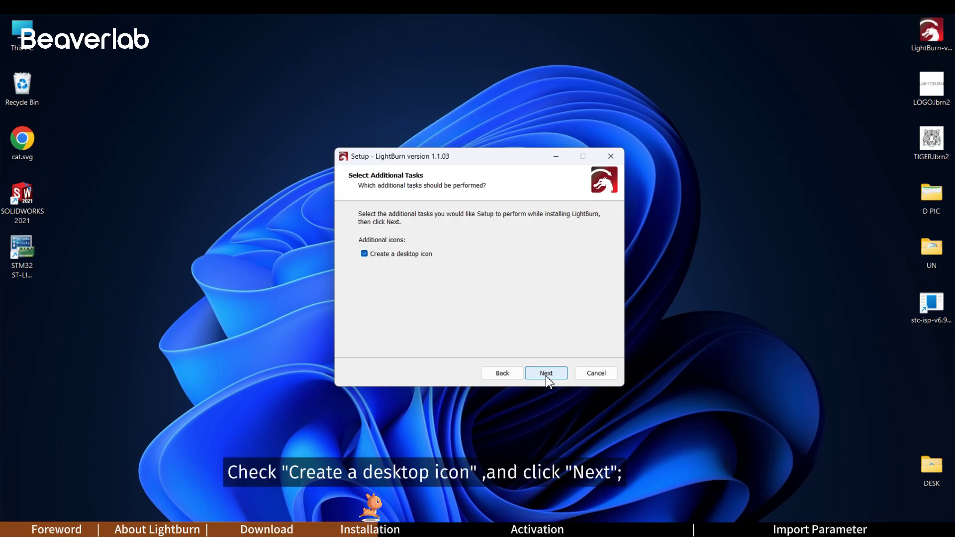
left_click(546, 374)
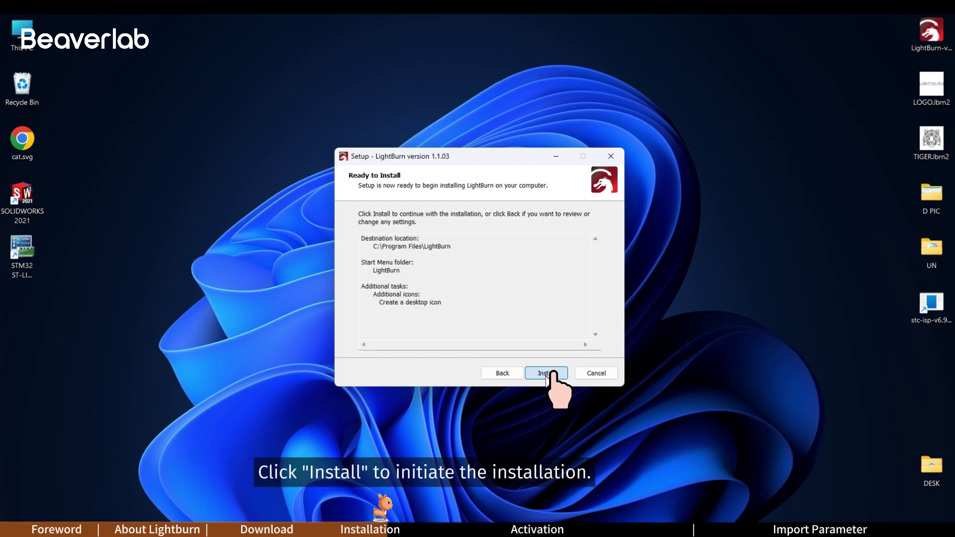
left_click(546, 377)
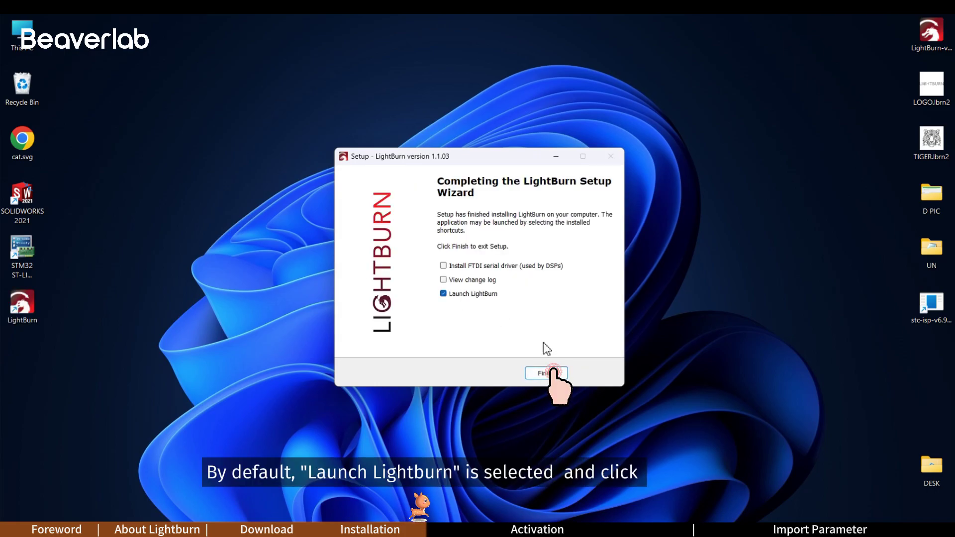
left_click(544, 374)
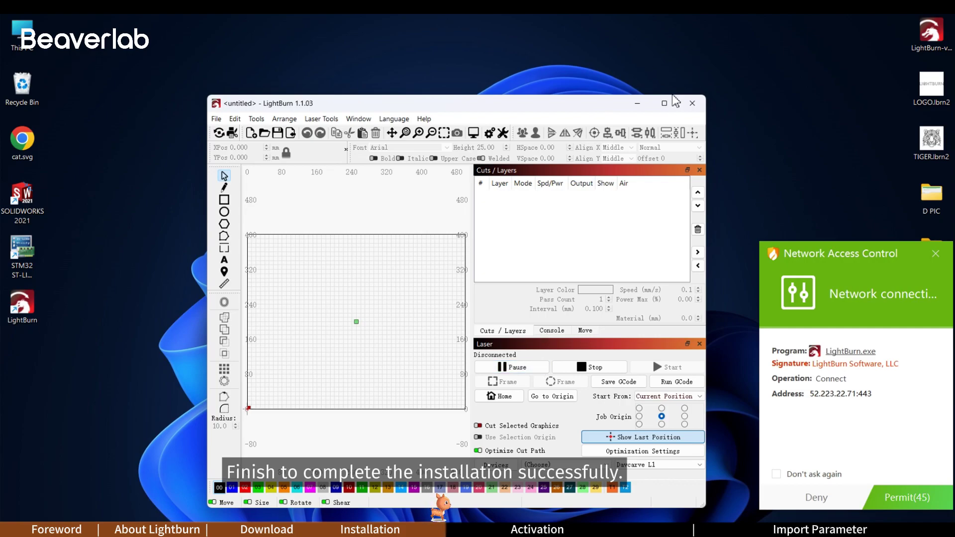
Step: Maximize the LightBurn window and dismiss the Network Access Control popup
left_click(667, 104)
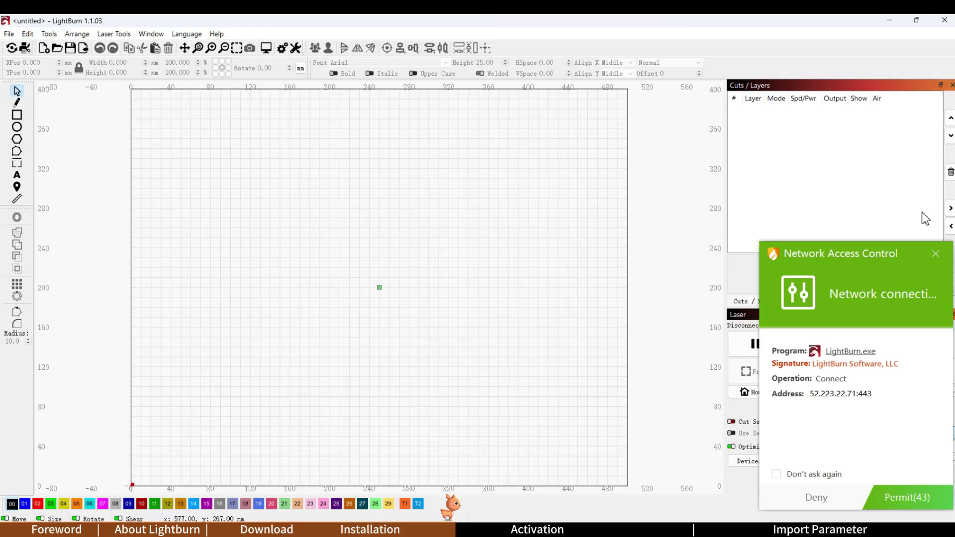
left_click(935, 254)
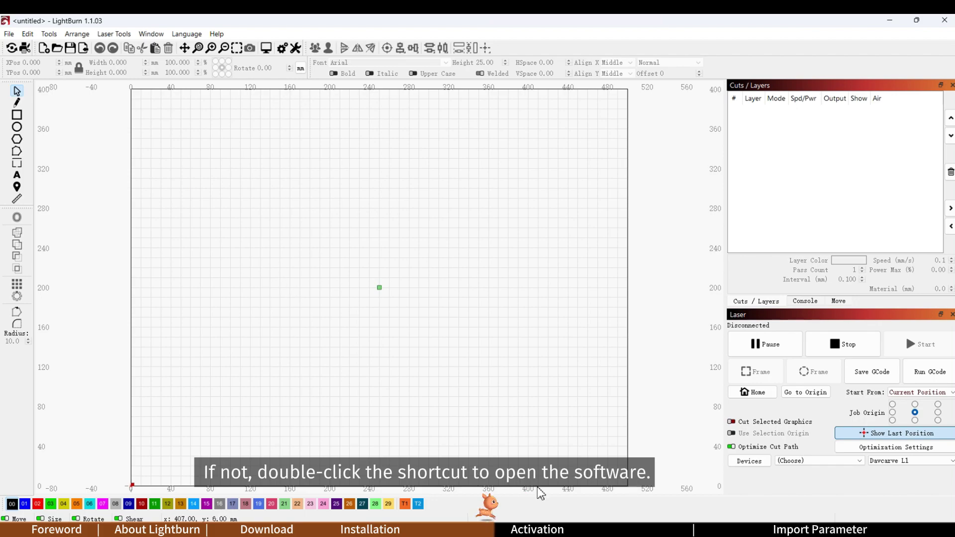
mouse_move(545, 530)
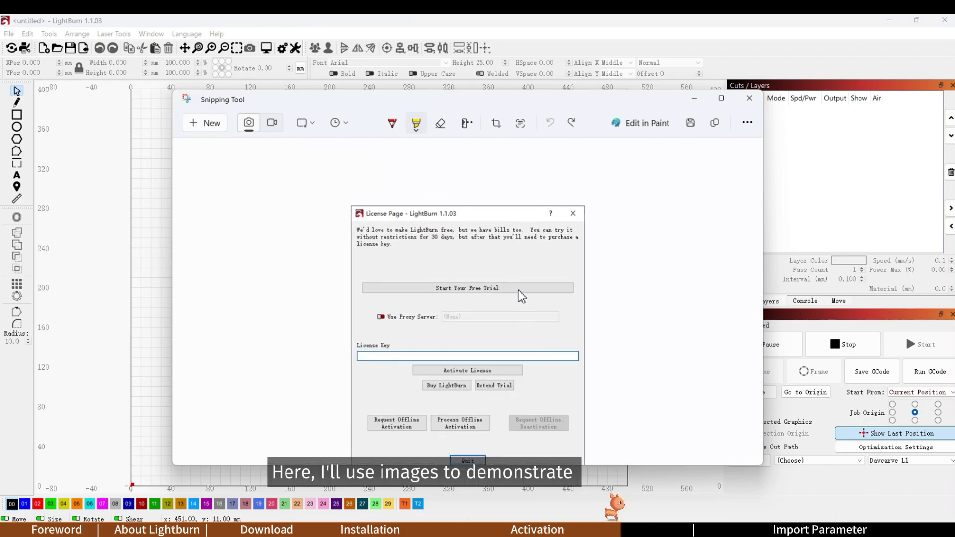
Step: Circle the License Key field in yellow on the license-page screenshot
scroll(519, 291, "down", 1)
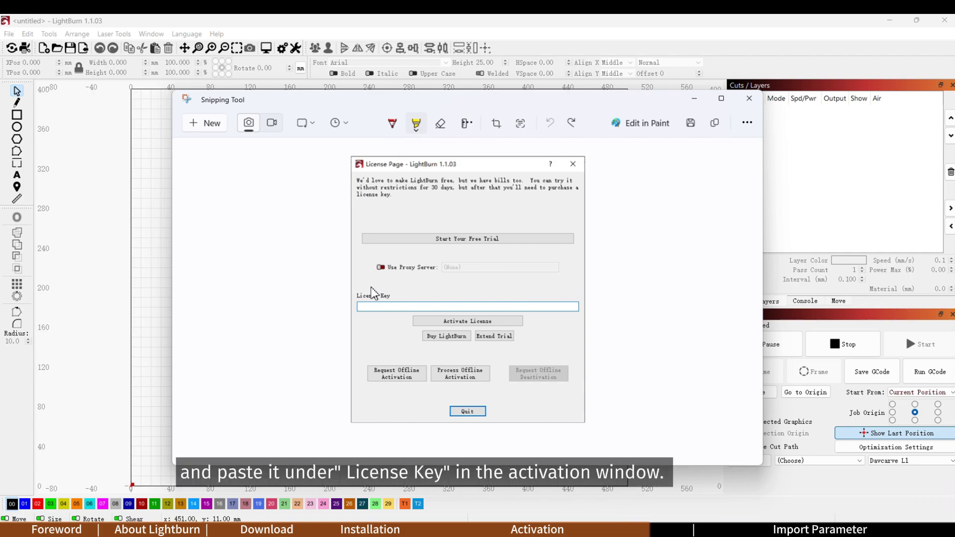
mouse_move(405, 297)
left_mouse_down()
mouse_move(369, 306)
mouse_move(395, 318)
mouse_move(416, 301)
mouse_move(396, 299)
left_mouse_up()
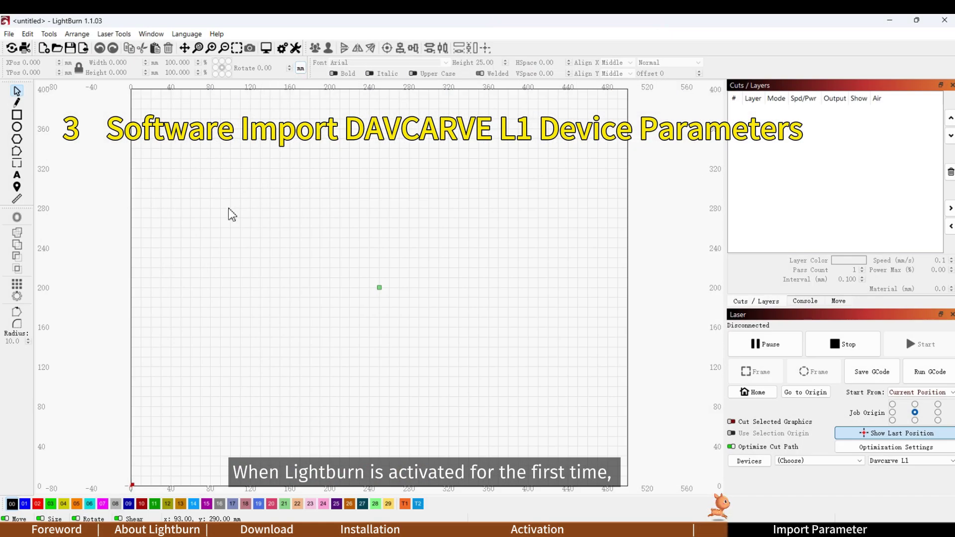
Step: Remove the existing Davcarve L1 profile from the Devices list
left_click(750, 462)
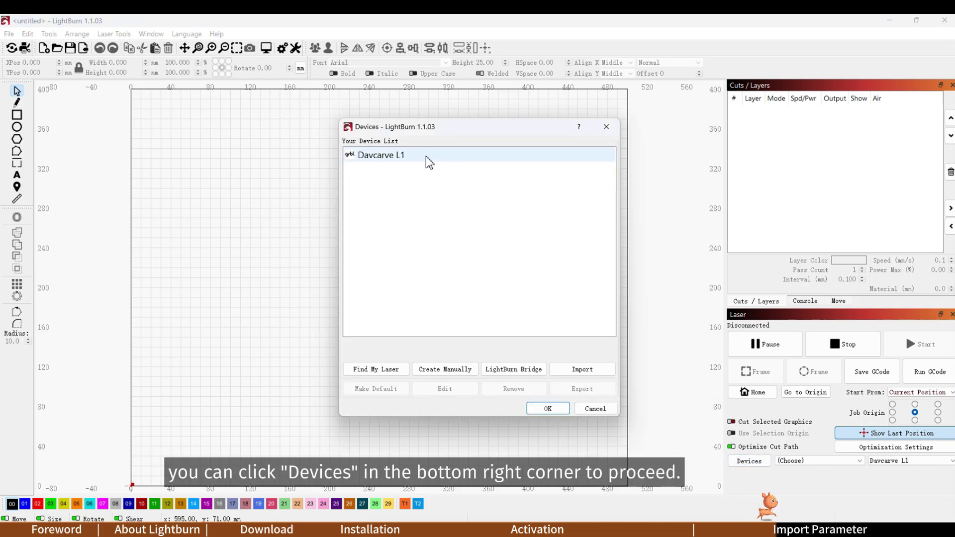
left_click(419, 159)
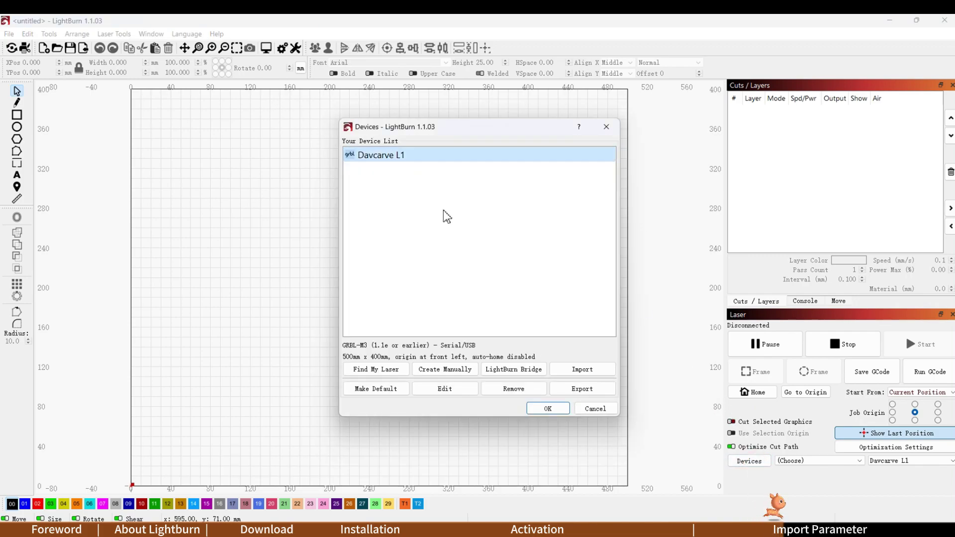
left_click(512, 391)
Step: Import Davcarve L1 Profile.lbdev from the UN folder and close the Devices window
left_click(583, 372)
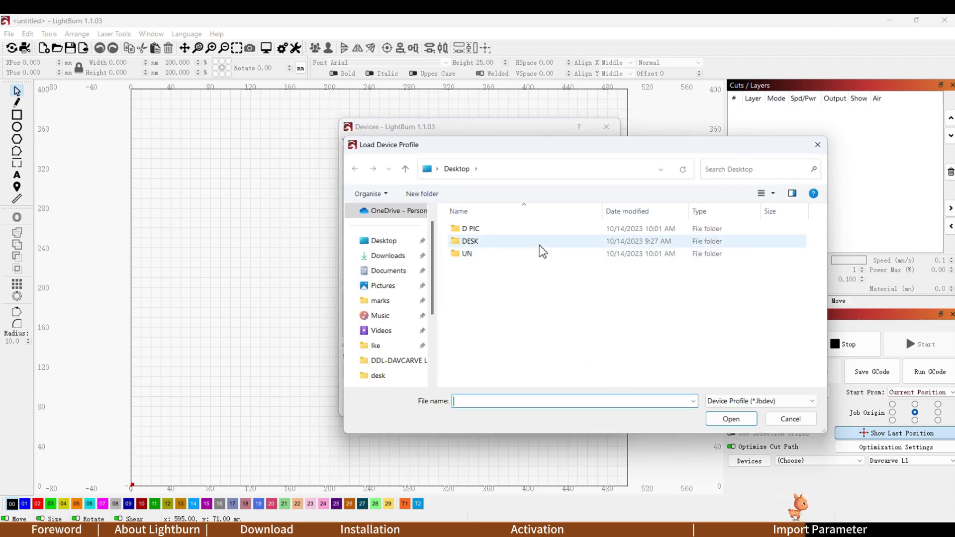
double_click(467, 253)
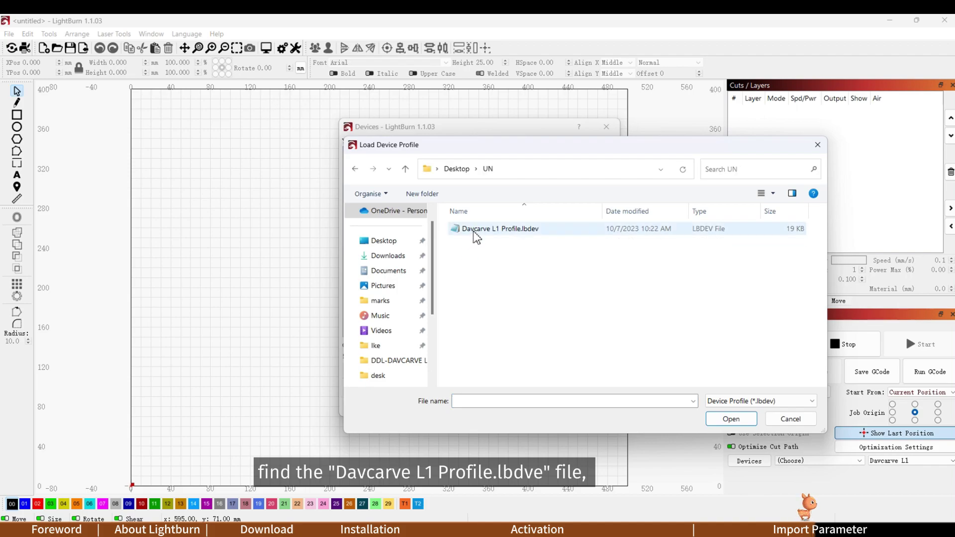
left_click(475, 230)
left_click(731, 419)
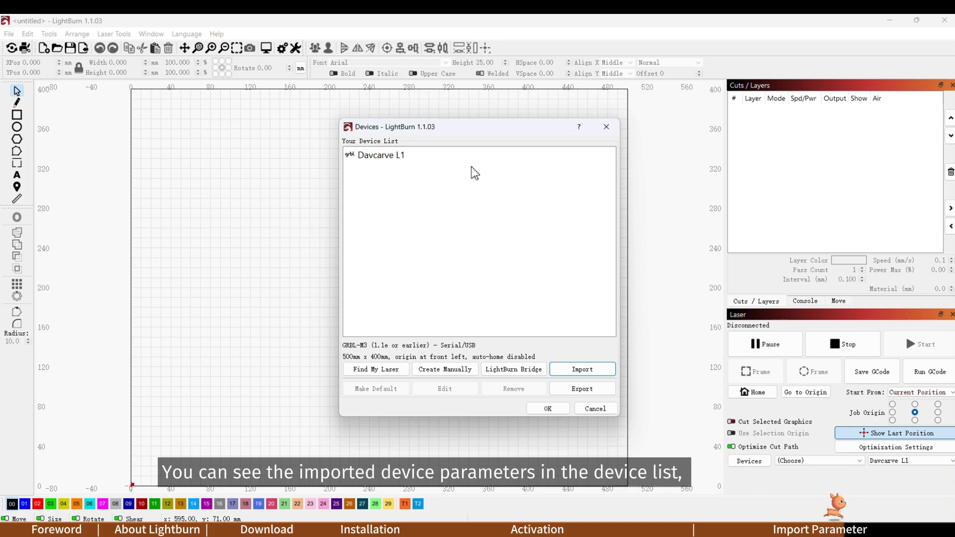
left_click(549, 409)
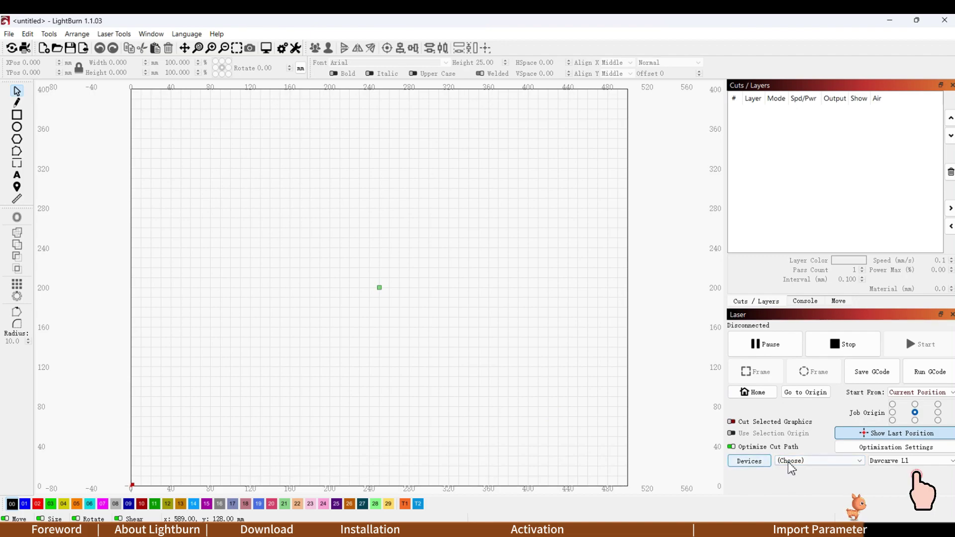
left_click(895, 462)
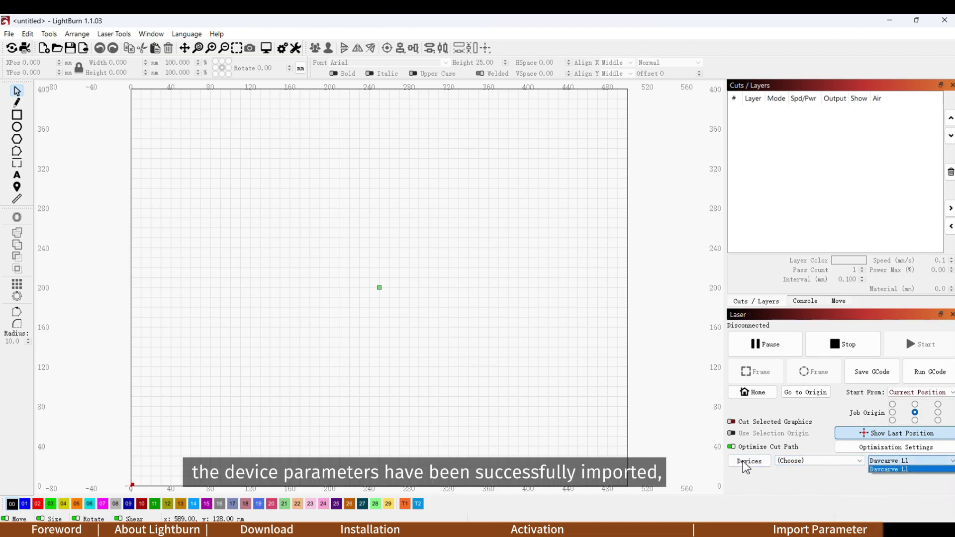
left_click(891, 469)
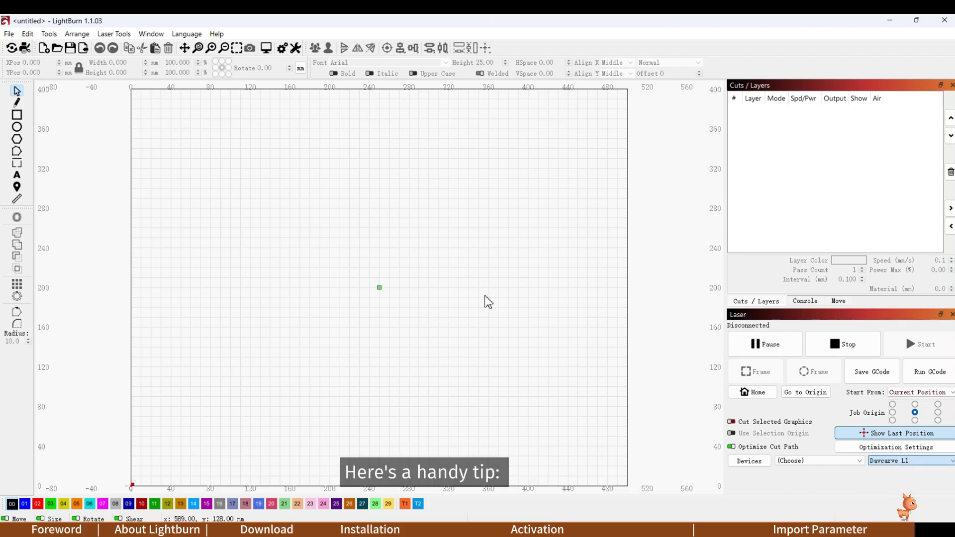
Step: Keep English selected as the interface language in the Language menu
left_click(187, 33)
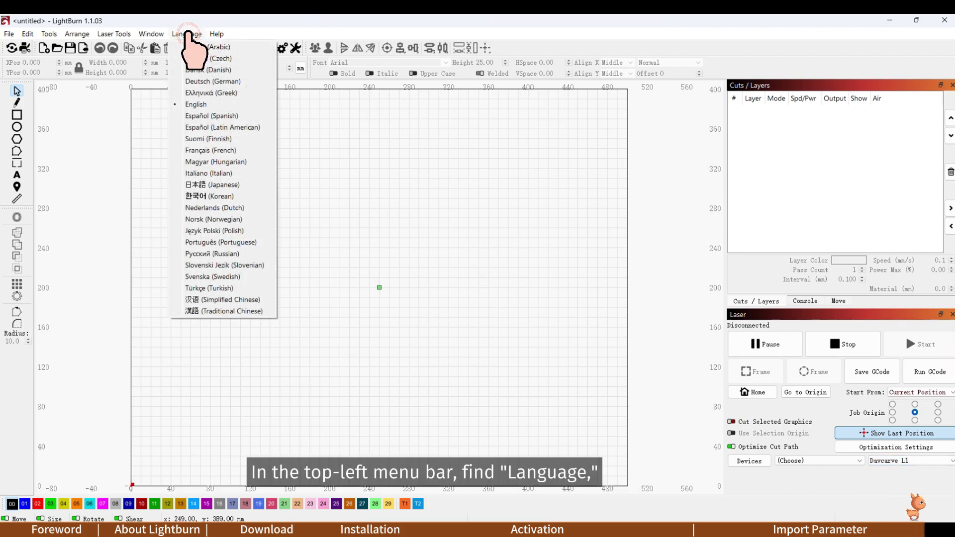
left_click(198, 105)
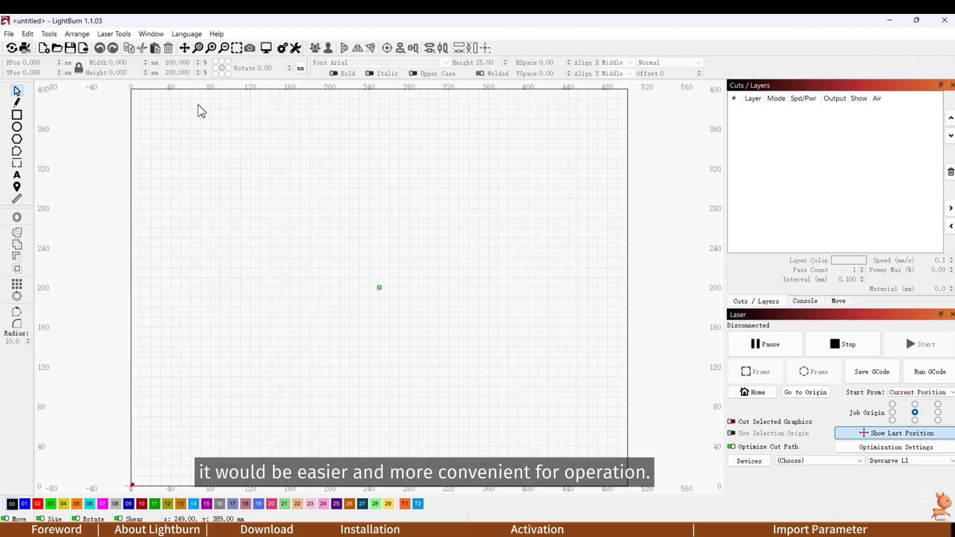